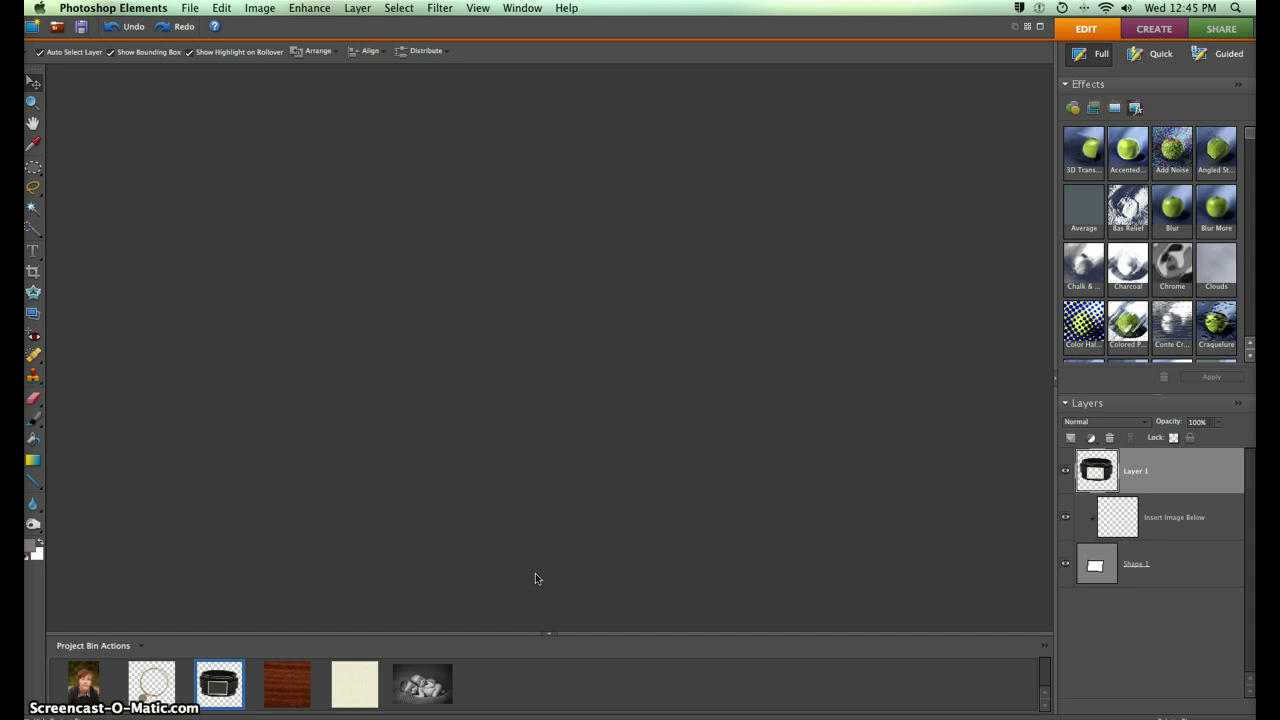
Open Leather_Cuff.psd and the AC-44bw.jpg babies photo from the Project Bin.
{"action": "double_click", "coordinate": [232, 670]}
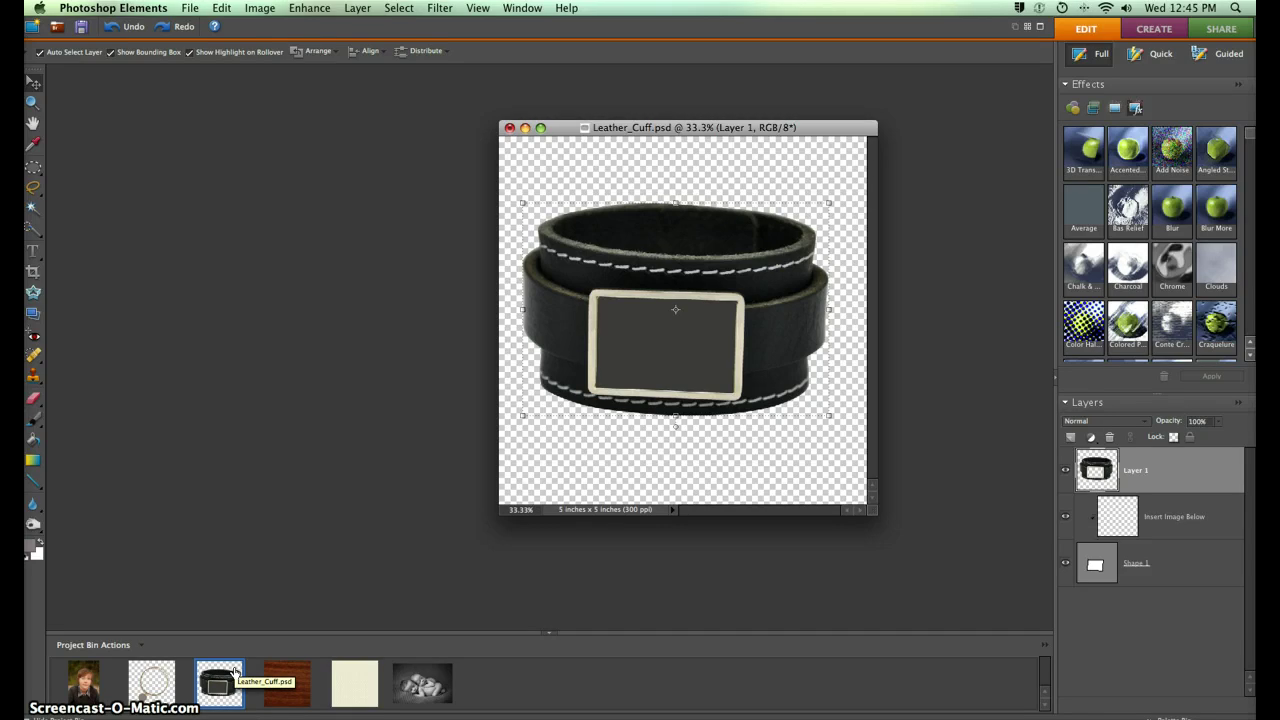
{"action": "left_click", "coordinate": [229, 676]}
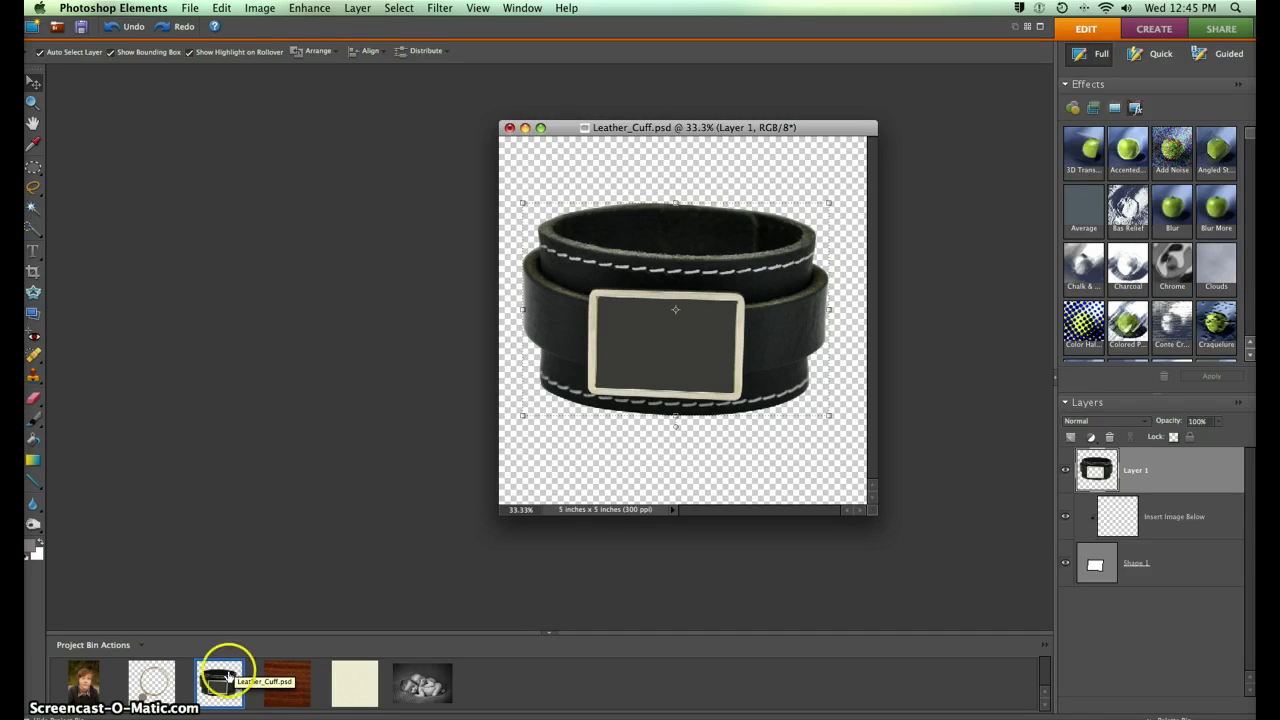
{"action": "left_click", "coordinate": [410, 682]}
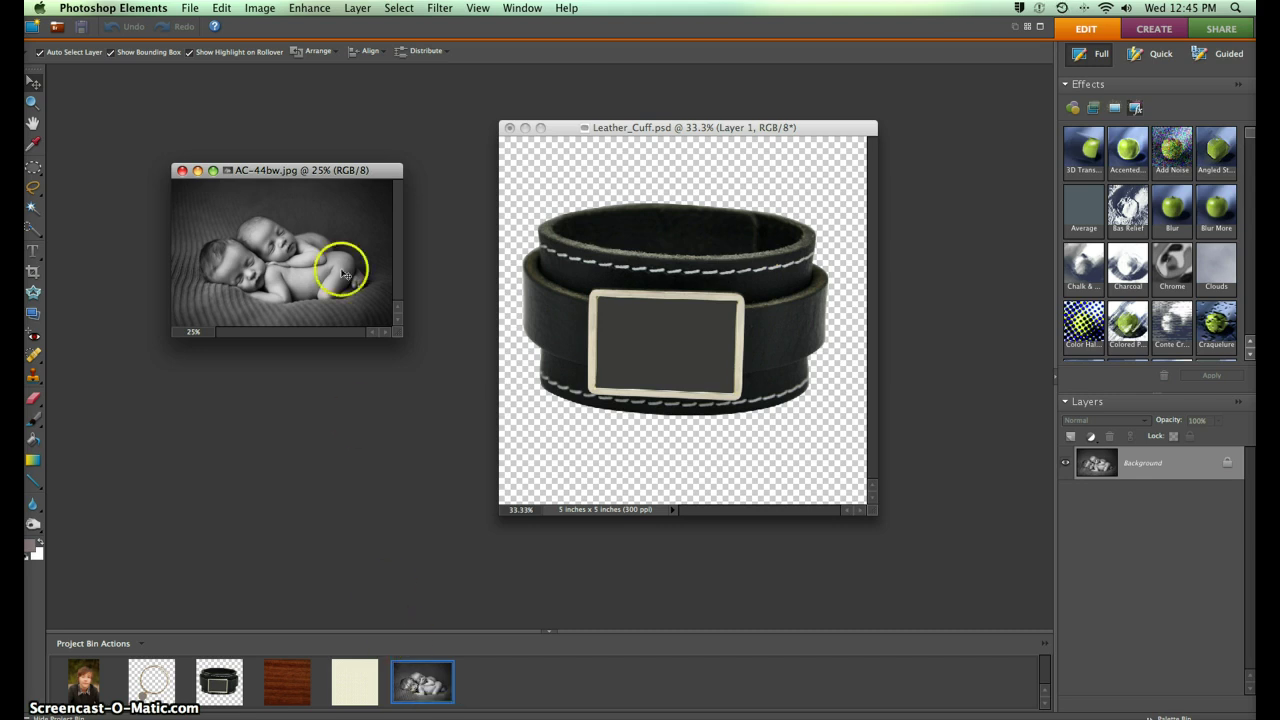
Arrange both windows side by side and copy the babies photo onto the cuff canvas as Layer 2.
{"action": "left_click_drag", "start_coordinate": [325, 173], "coordinate": [283, 170]}
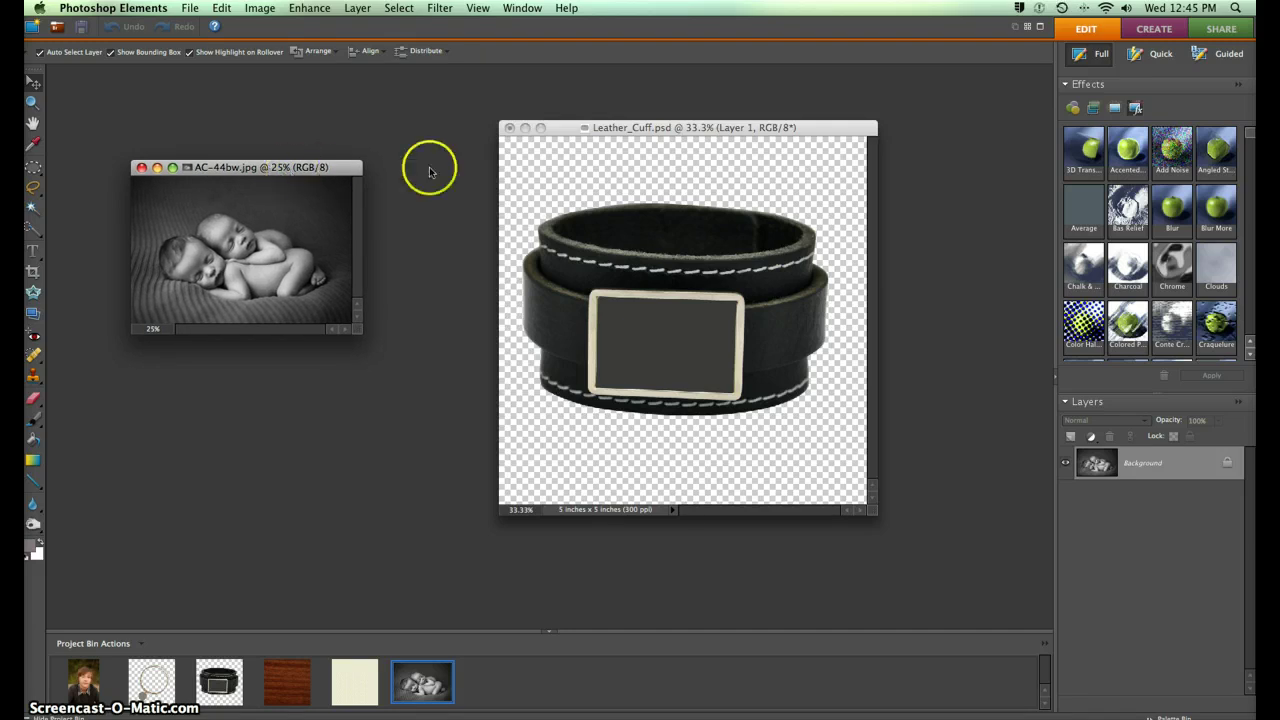
{"action": "left_click_drag", "start_coordinate": [564, 133], "coordinate": [528, 158]}
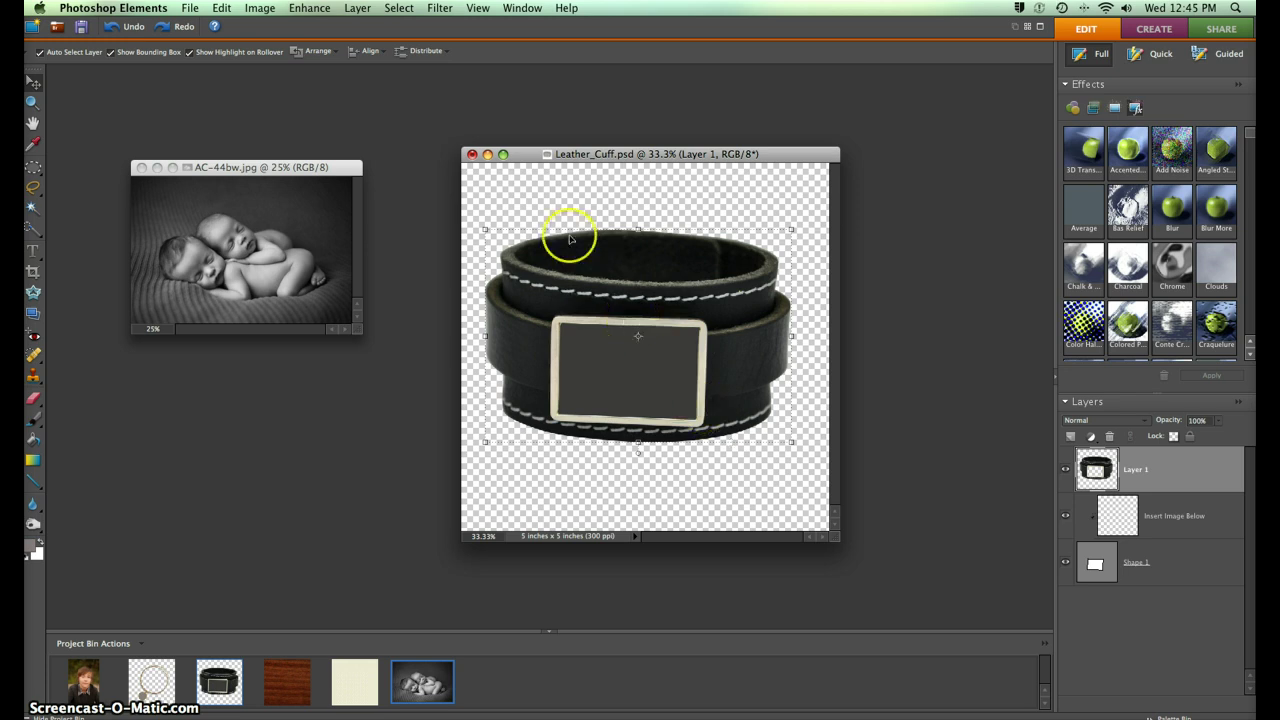
{"action": "left_click_drag", "start_coordinate": [560, 155], "coordinate": [537, 143]}
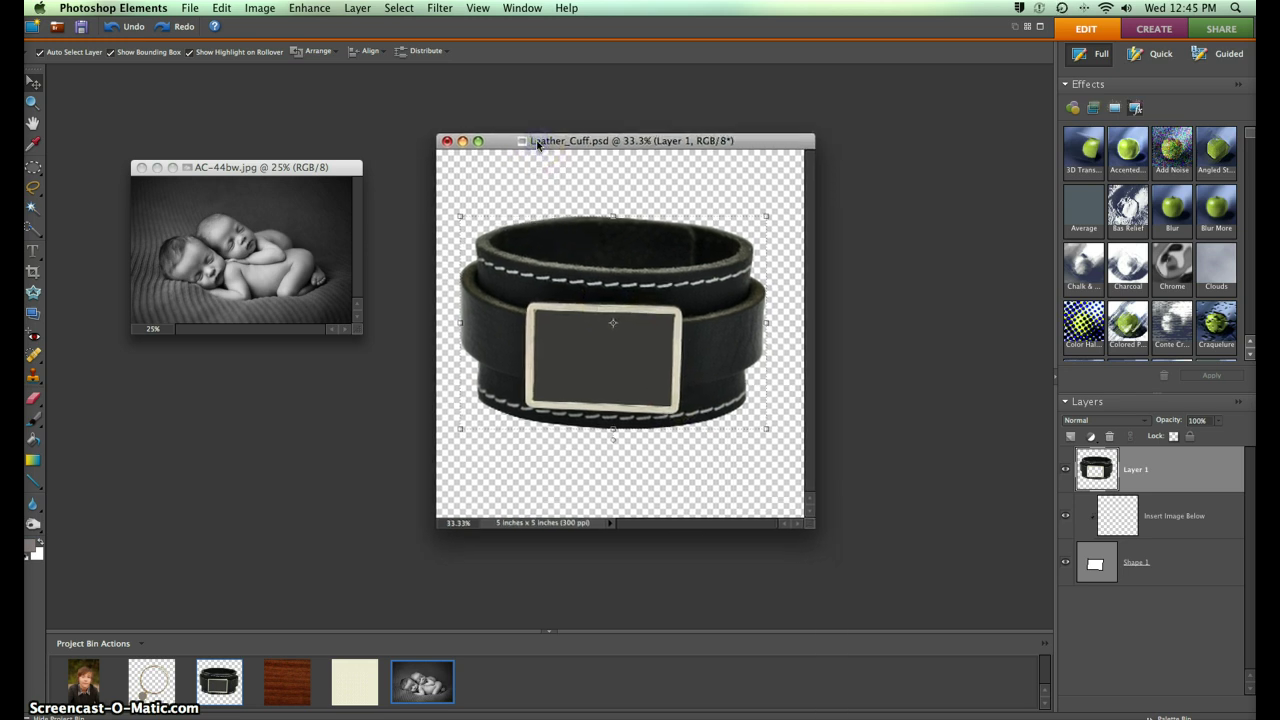
{"action": "left_click_drag", "start_coordinate": [300, 166], "coordinate": [278, 168]}
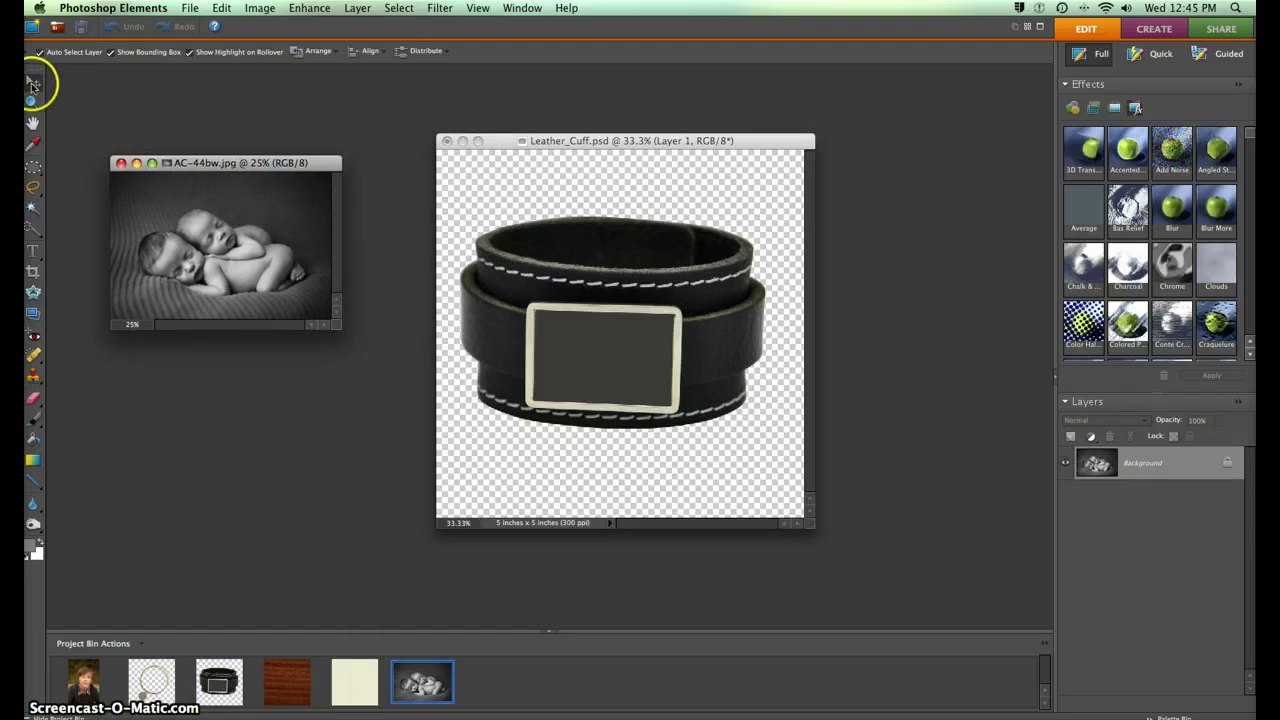
{"action": "left_click_drag", "start_coordinate": [197, 225], "coordinate": [625, 335]}
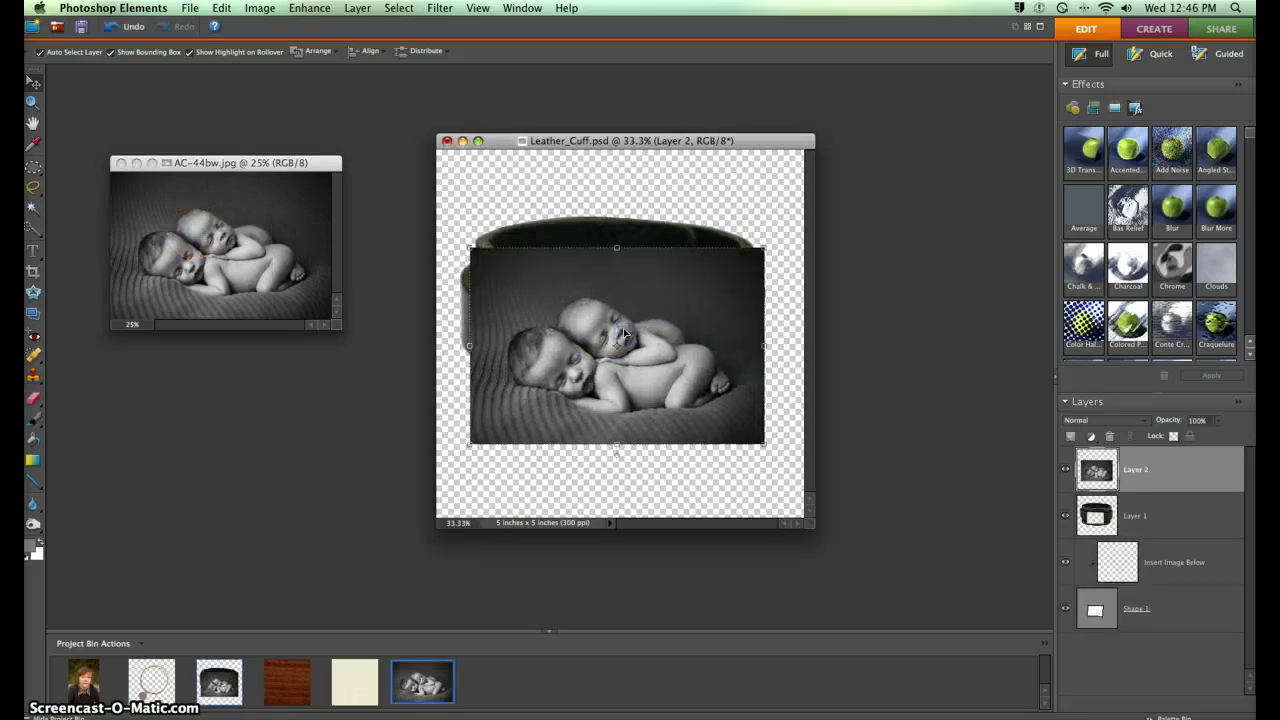
Move Layer 2 below the insert layer and scale the babies photo to 52.5% inside the buckle.
{"action": "left_click", "coordinate": [1131, 471]}
{"action": "left_click_drag", "start_coordinate": [1131, 471], "coordinate": [1131, 585]}
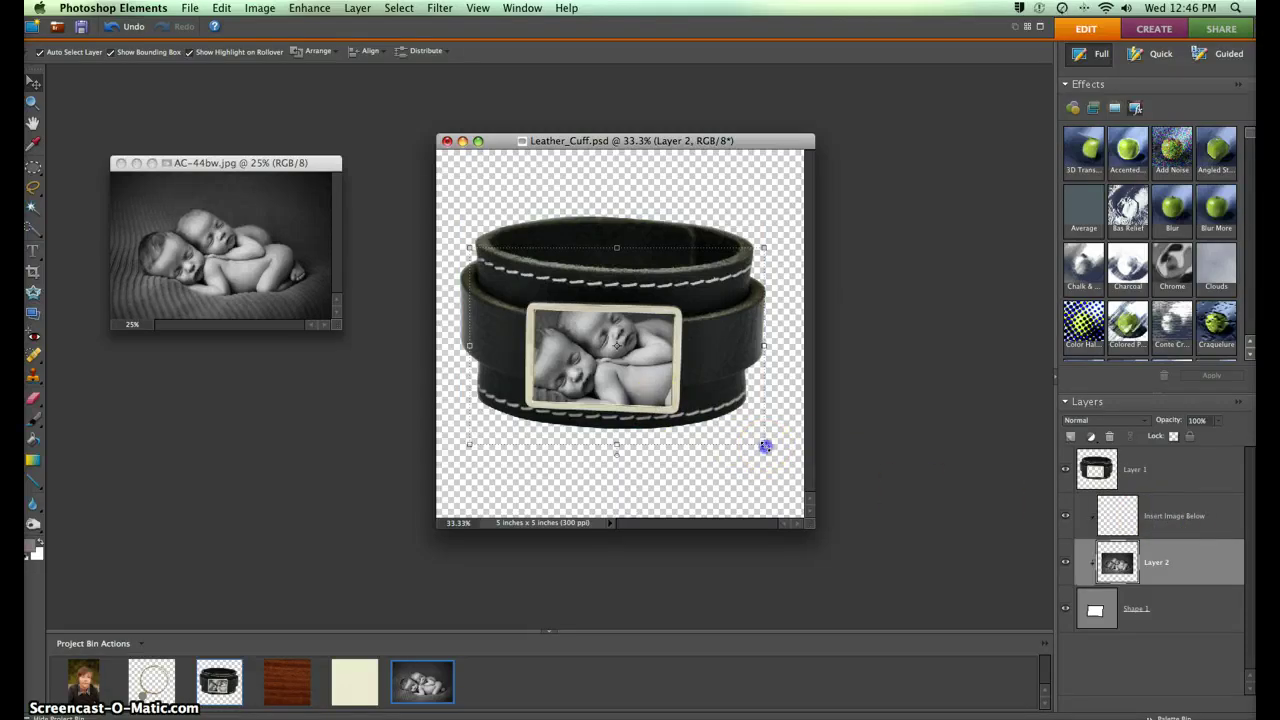
{"action": "left_click_drag", "start_coordinate": [765, 446], "coordinate": [595, 418]}
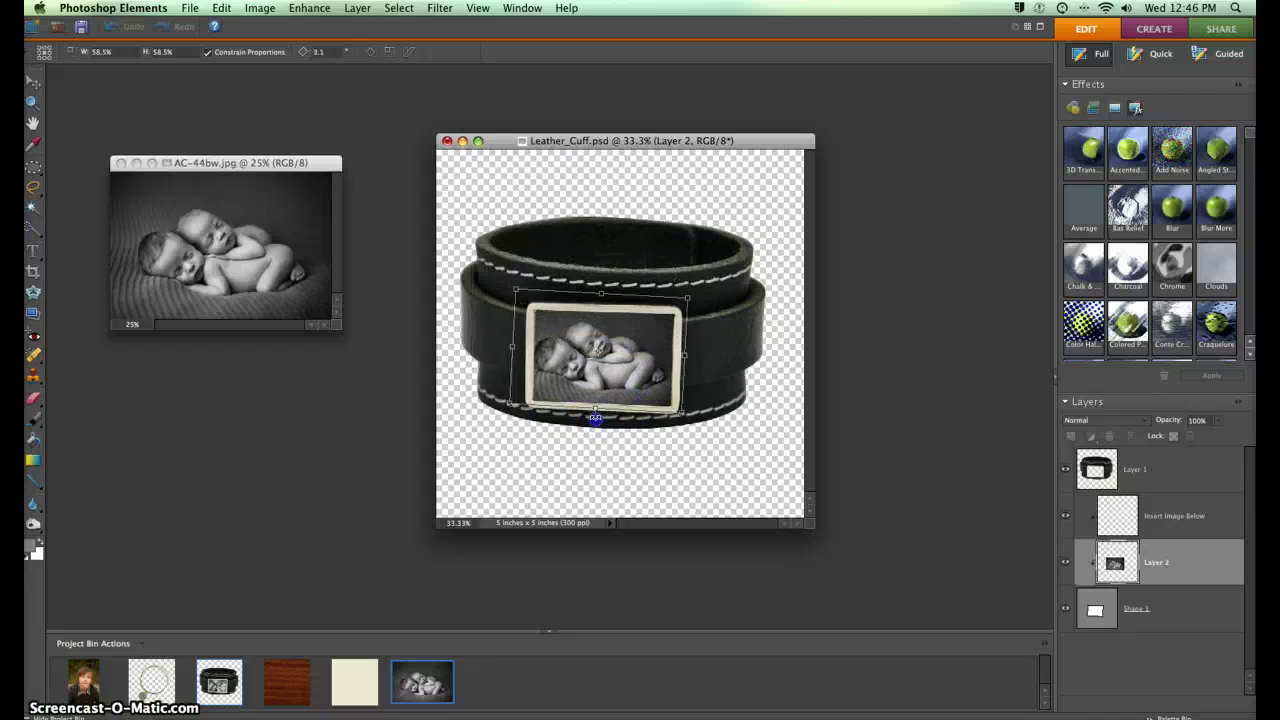
{"action": "mouse_move", "coordinate": [514, 291]}
{"action": "left_mouse_down"}
{"action": "mouse_move", "coordinate": [543, 286]}
{"action": "mouse_move", "coordinate": [514, 286]}
{"action": "mouse_move", "coordinate": [533, 303]}
{"action": "left_mouse_up"}
{"action": "left_click", "coordinate": [646, 424]}
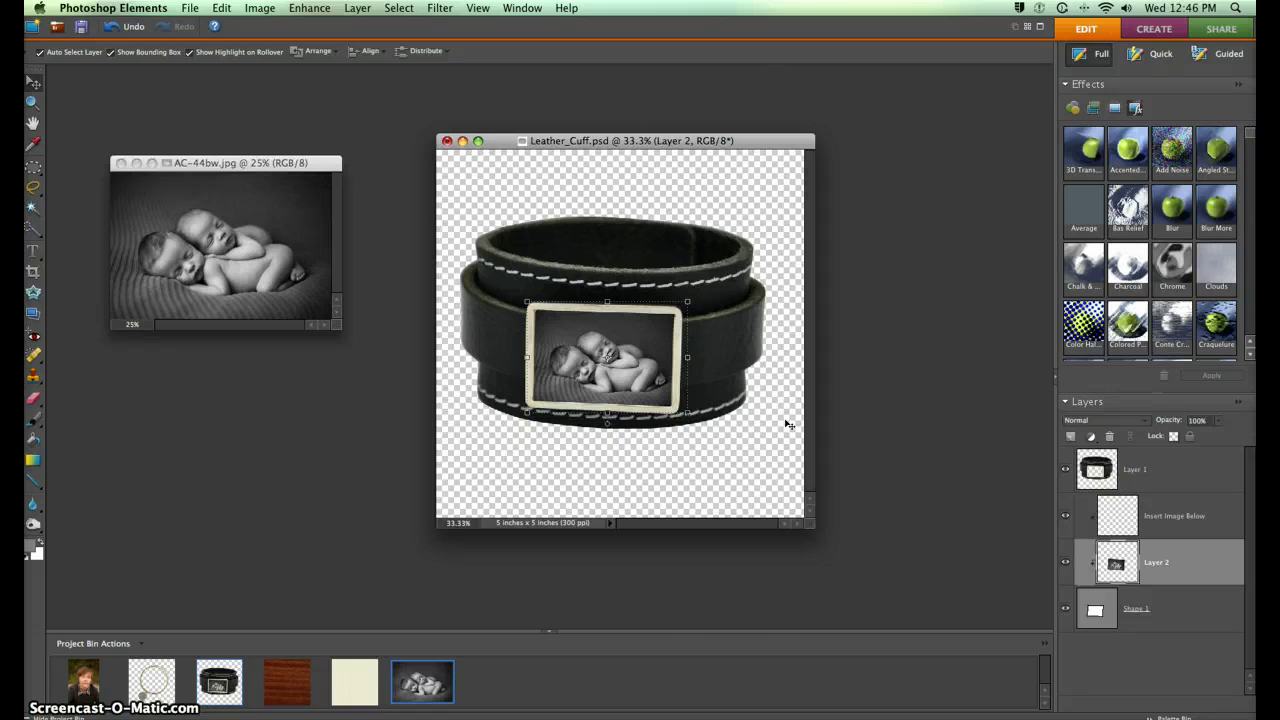
Flatten the cuff image onto white and minimize the cuff window.
{"action": "left_click", "coordinate": [358, 7]}
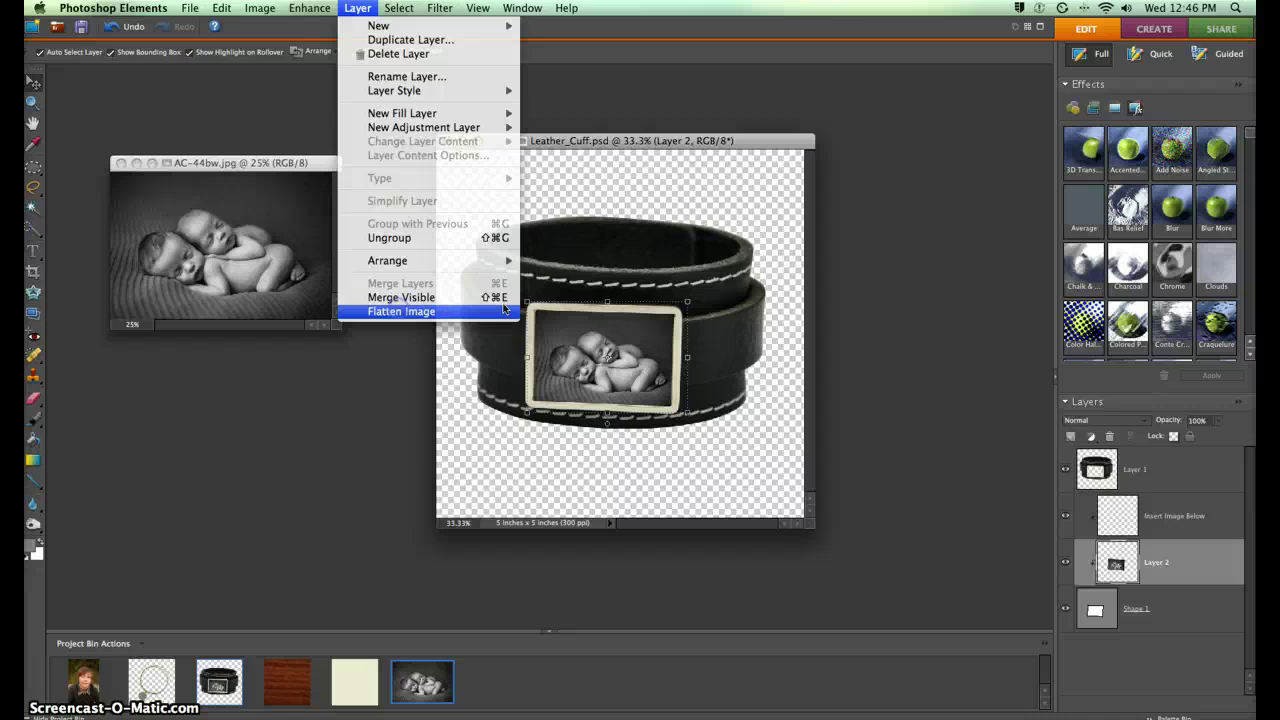
{"action": "left_click", "coordinate": [401, 311]}
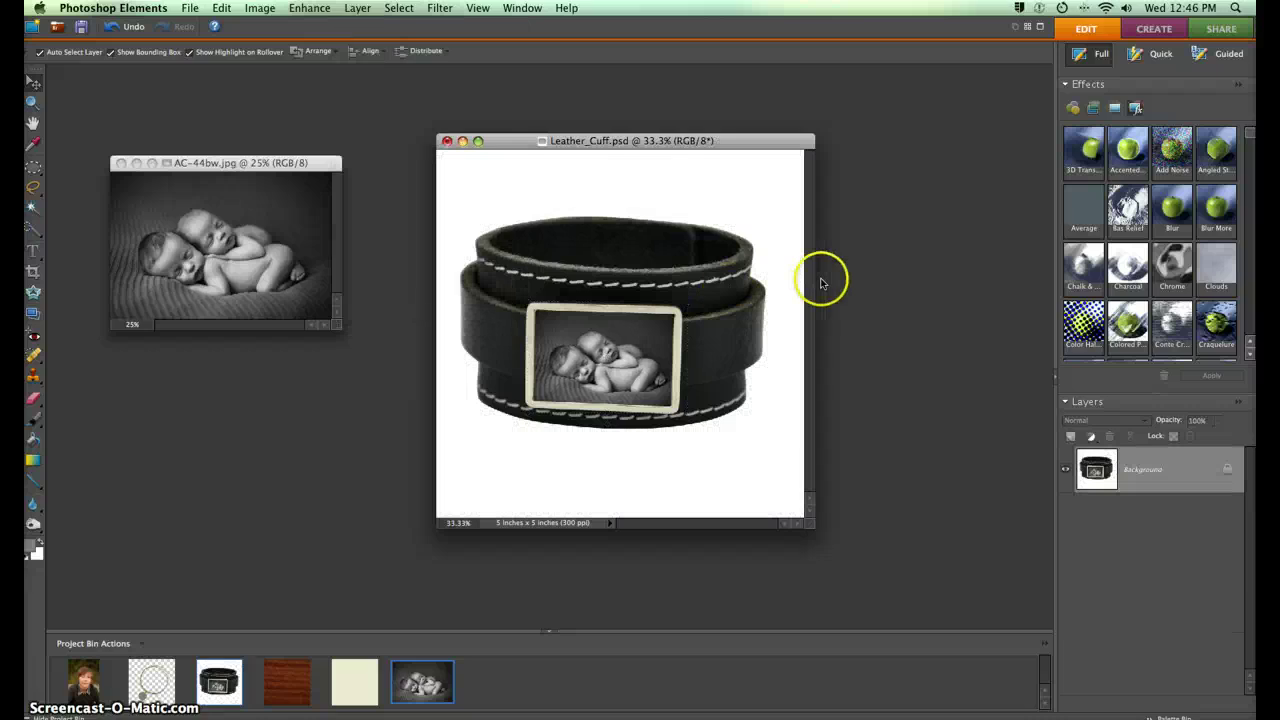
{"action": "left_click", "coordinate": [462, 141]}
Minimize the babies photo and open bangle.psd, shifting its window left.
{"action": "left_click", "coordinate": [136, 163]}
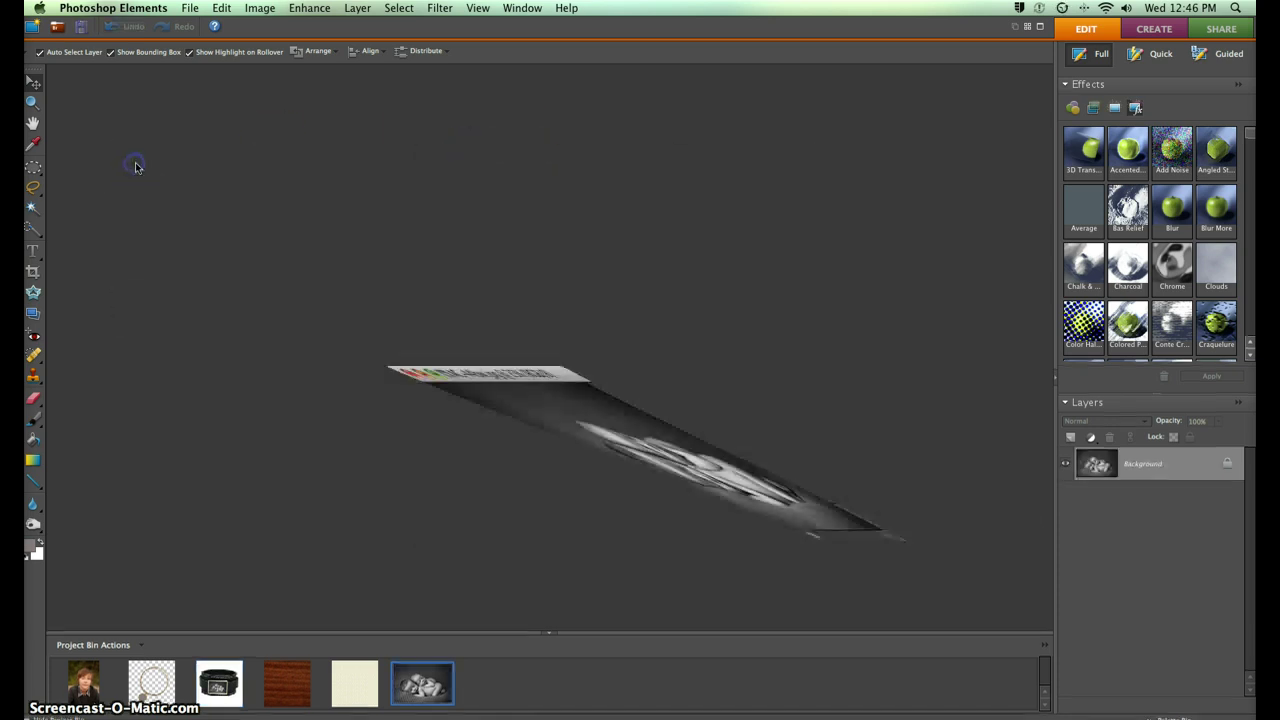
{"action": "double_click", "coordinate": [150, 676]}
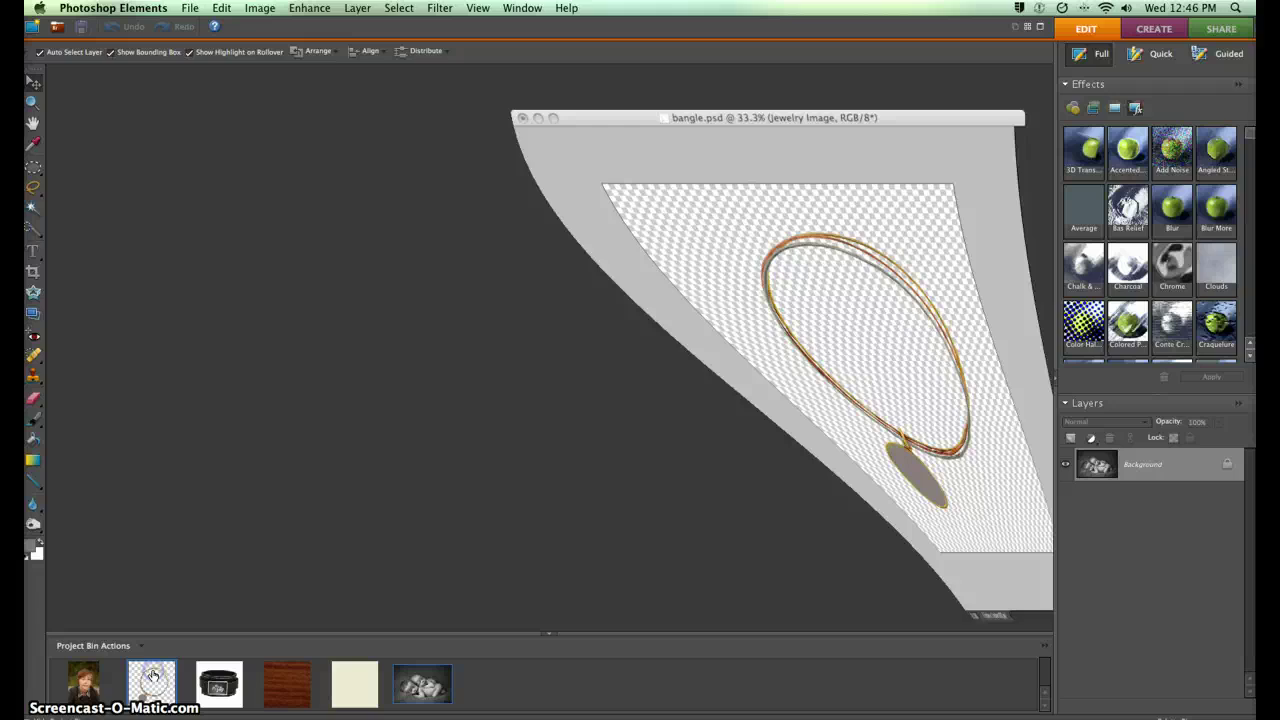
{"action": "left_click_drag", "start_coordinate": [603, 91], "coordinate": [540, 92]}
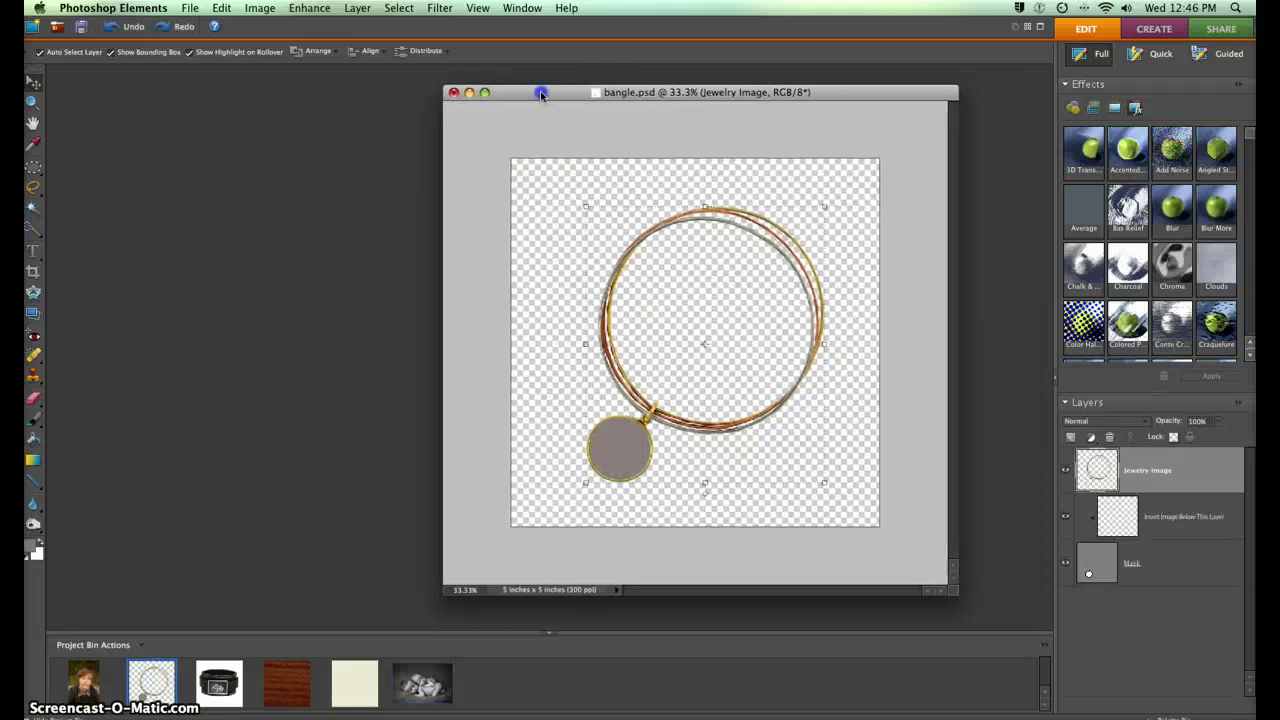
Copy the boy's SS-53.jpg photo into bangle.psd and place Layer 1 below the insert layer.
{"action": "double_click", "coordinate": [84, 676]}
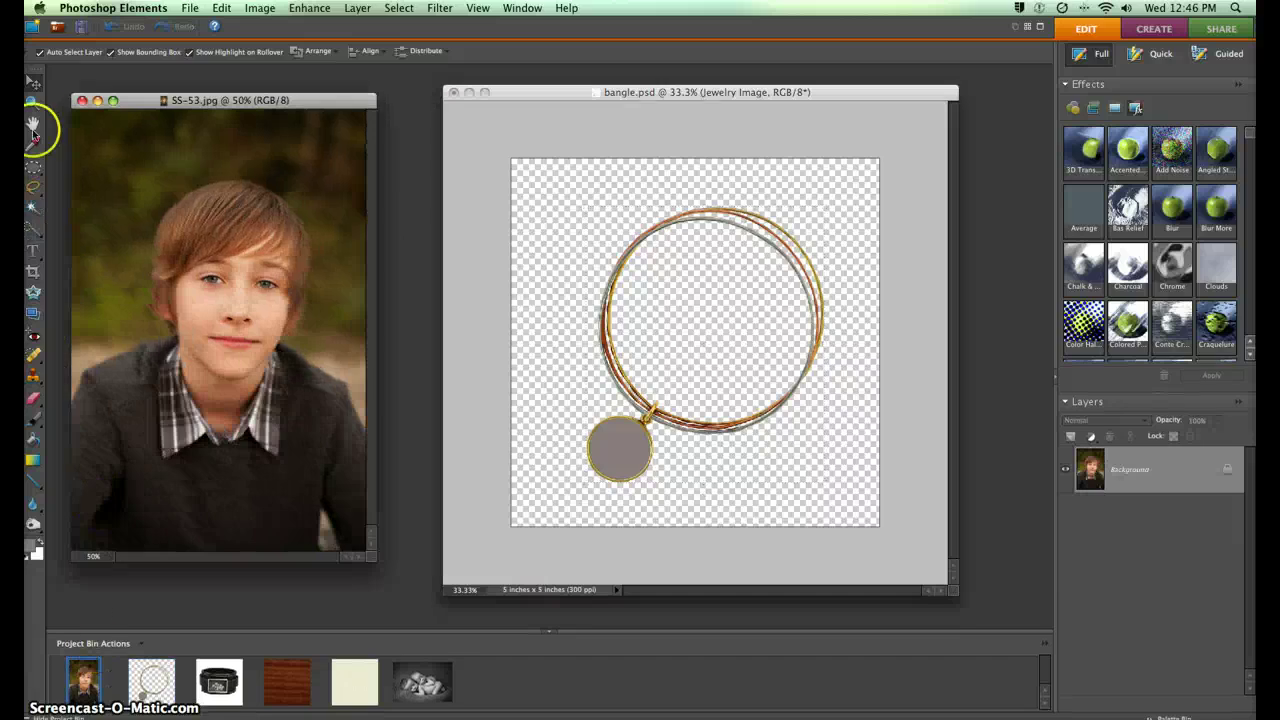
{"action": "left_click", "coordinate": [207, 323]}
{"action": "left_click_drag", "start_coordinate": [363, 353], "coordinate": [612, 368]}
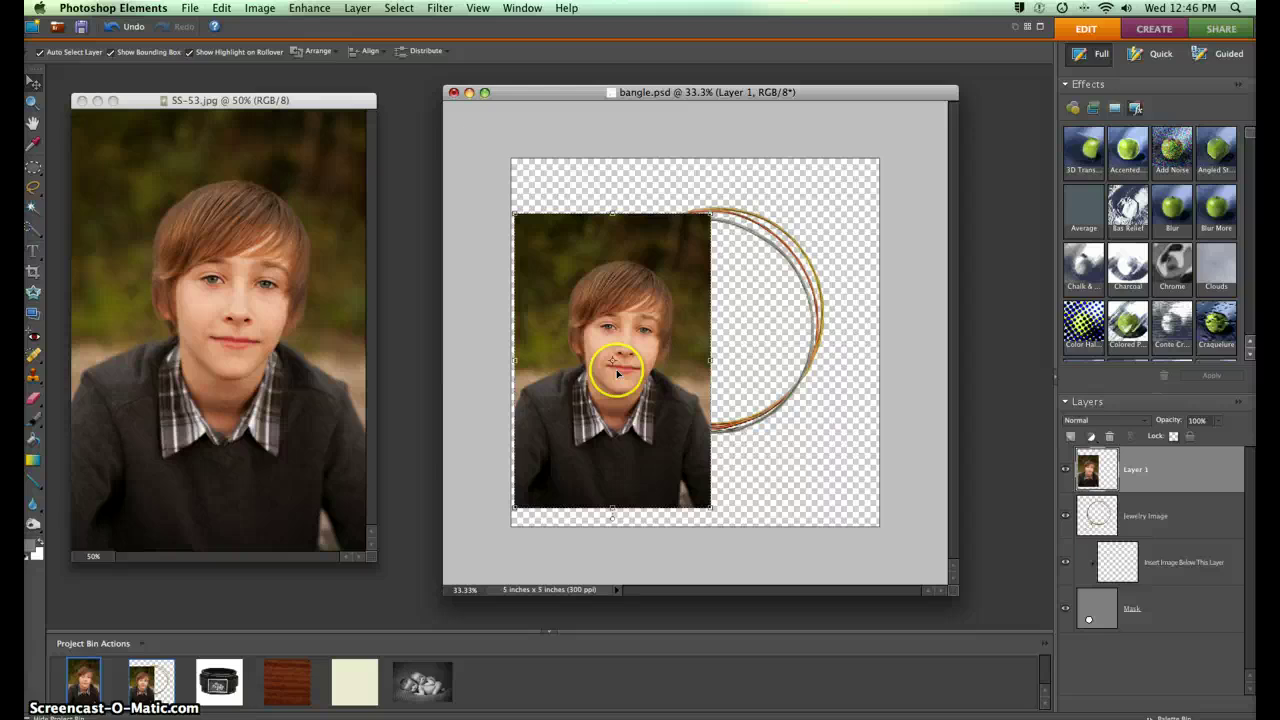
{"action": "left_click", "coordinate": [1108, 474]}
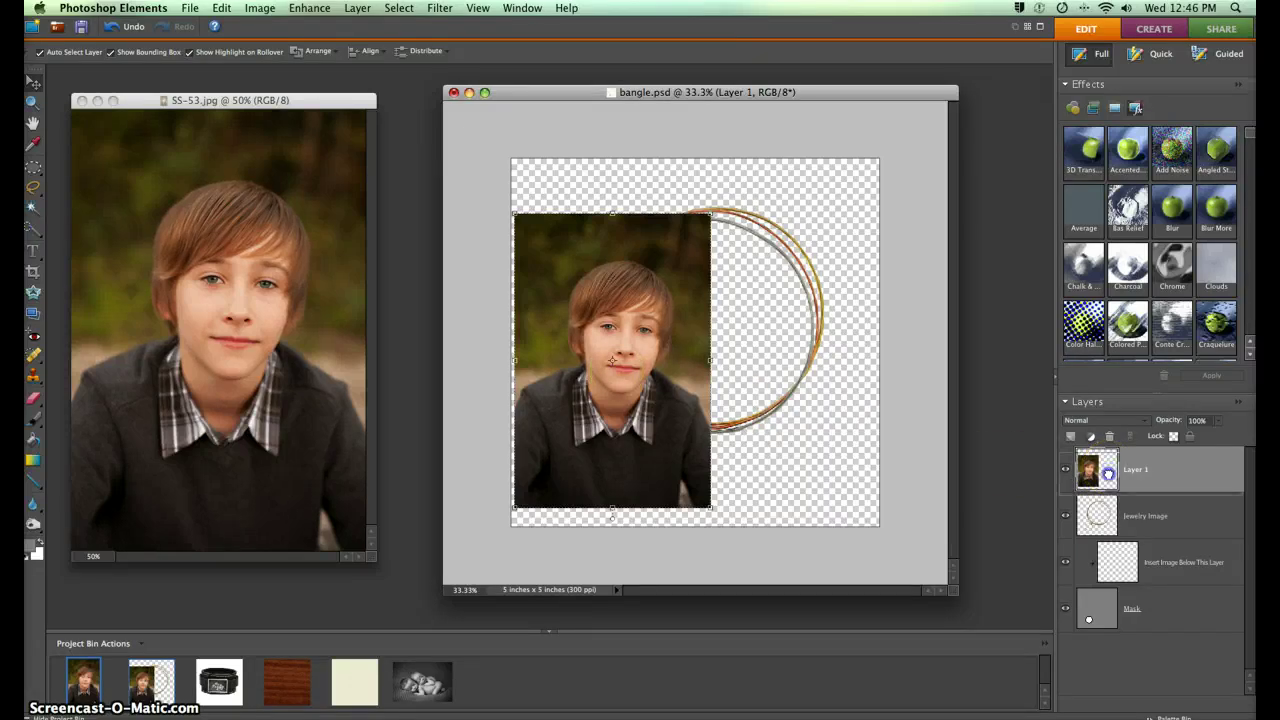
{"action": "left_click_drag", "start_coordinate": [1108, 474], "coordinate": [1109, 572]}
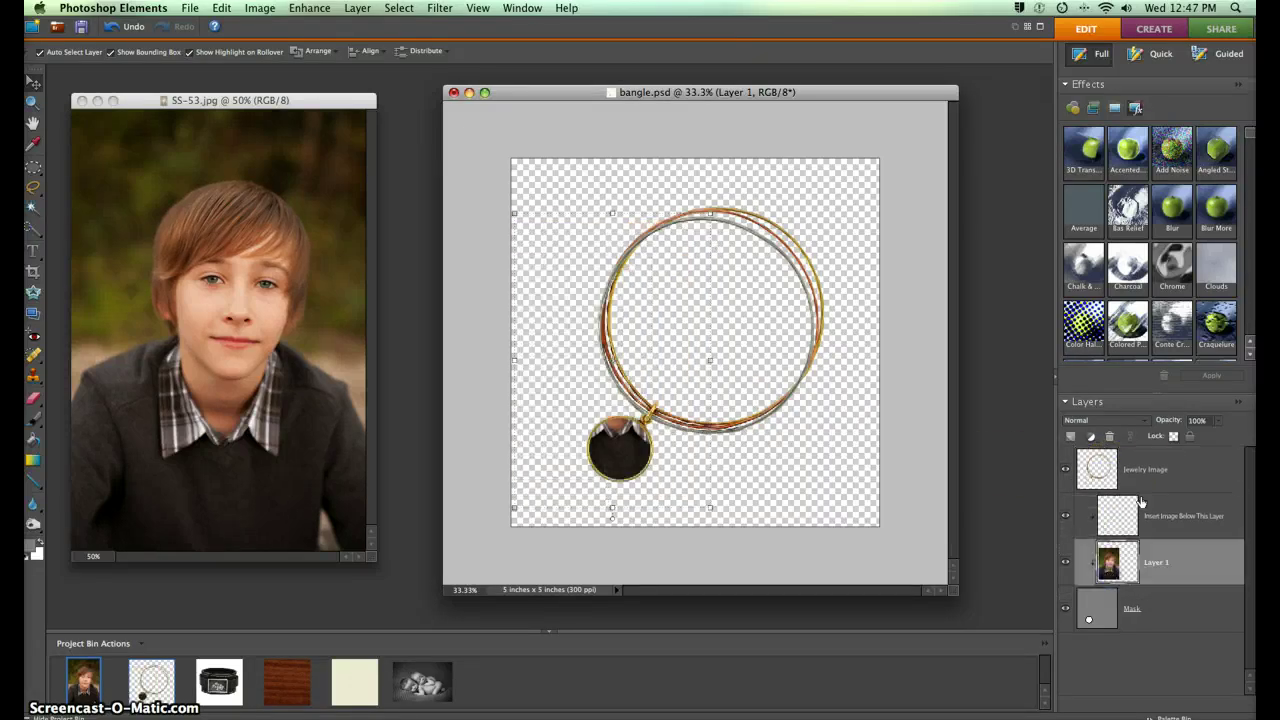
Shrink, rotate and position the boy's photo so his face fills the round pendant, then deselect.
{"action": "left_click_drag", "start_coordinate": [627, 432], "coordinate": [584, 420]}
{"action": "left_click_drag", "start_coordinate": [542, 480], "coordinate": [582, 510]}
{"action": "left_click", "coordinate": [619, 517]}
{"action": "left_click_drag", "start_coordinate": [609, 449], "coordinate": [601, 442]}
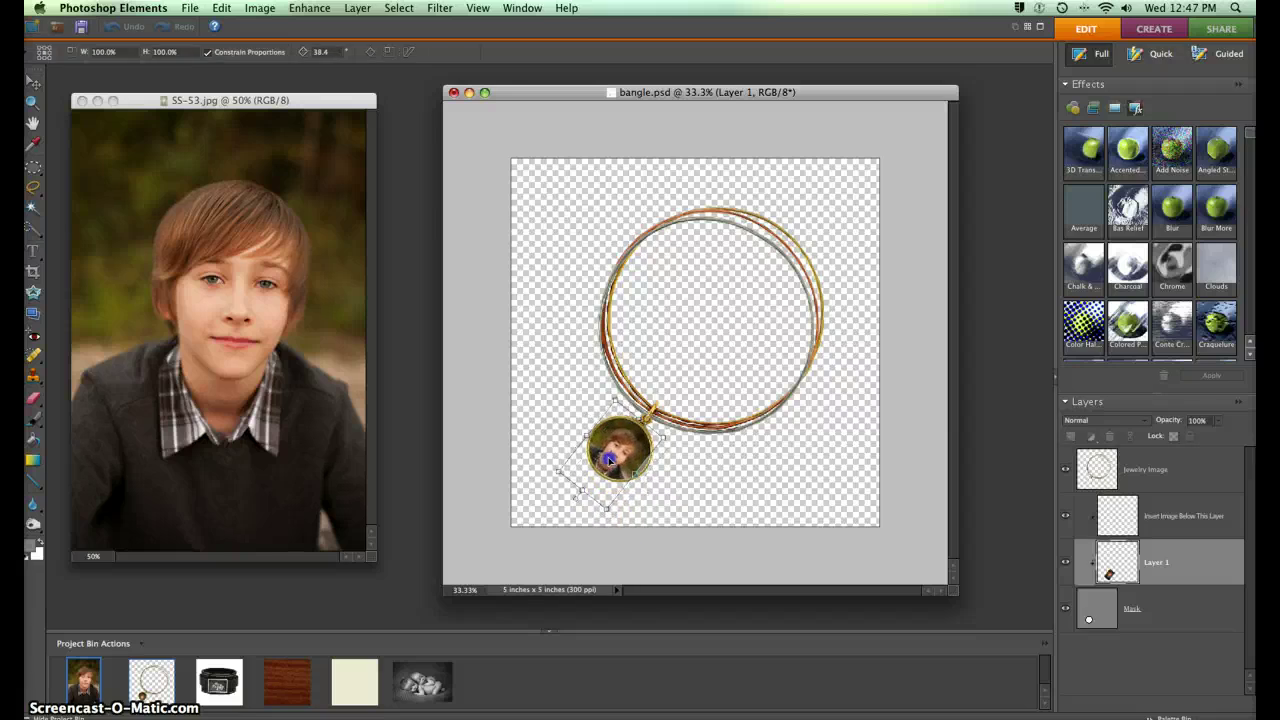
{"action": "left_click", "coordinate": [614, 498]}
{"action": "left_click_drag", "start_coordinate": [609, 509], "coordinate": [606, 523]}
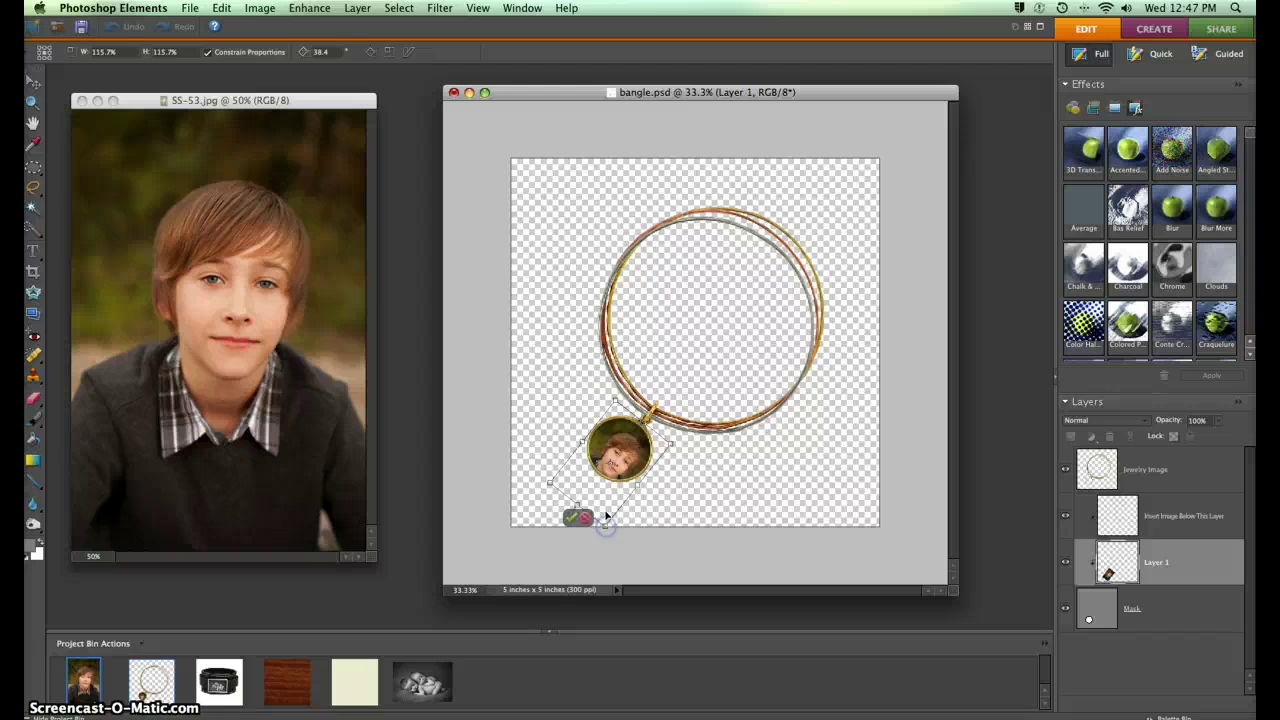
{"action": "double_click", "coordinate": [609, 498]}
{"action": "left_click", "coordinate": [612, 452]}
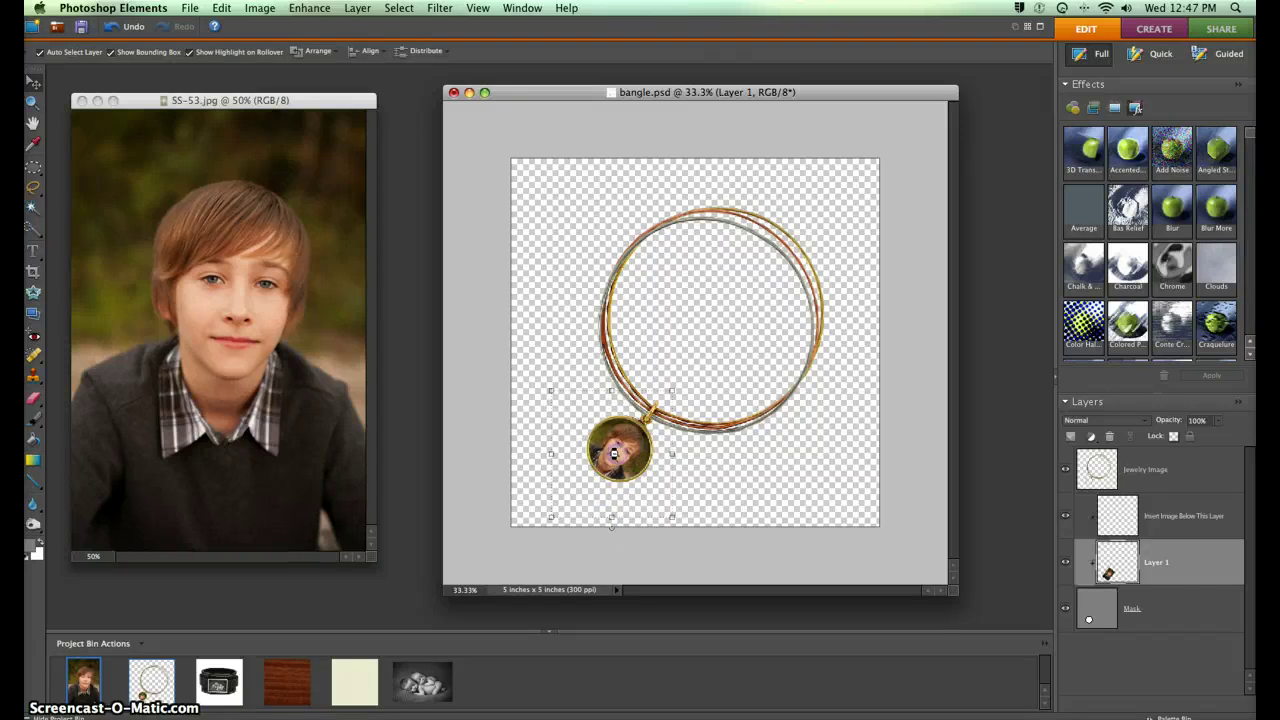
{"action": "left_click", "coordinate": [717, 468]}
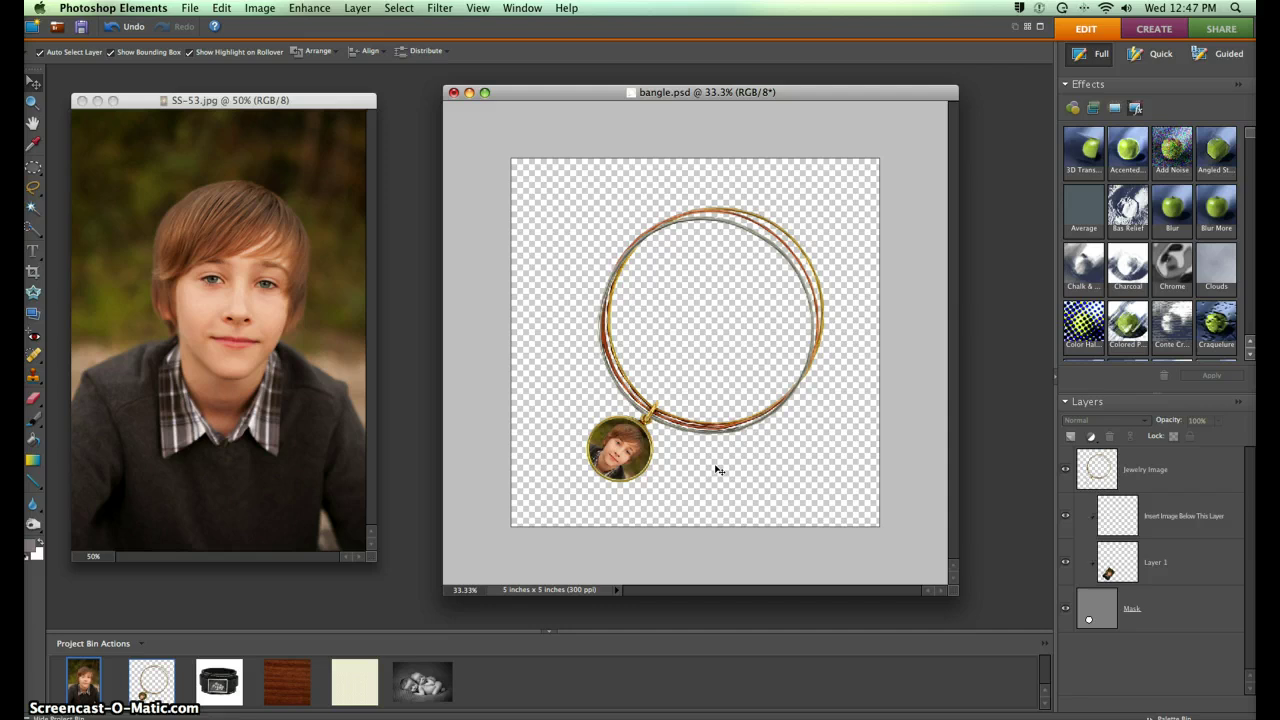
Merge the visible bangle layers into one Jewelry Image layer and minimize SS-53.jpg.
{"action": "left_click", "coordinate": [357, 8]}
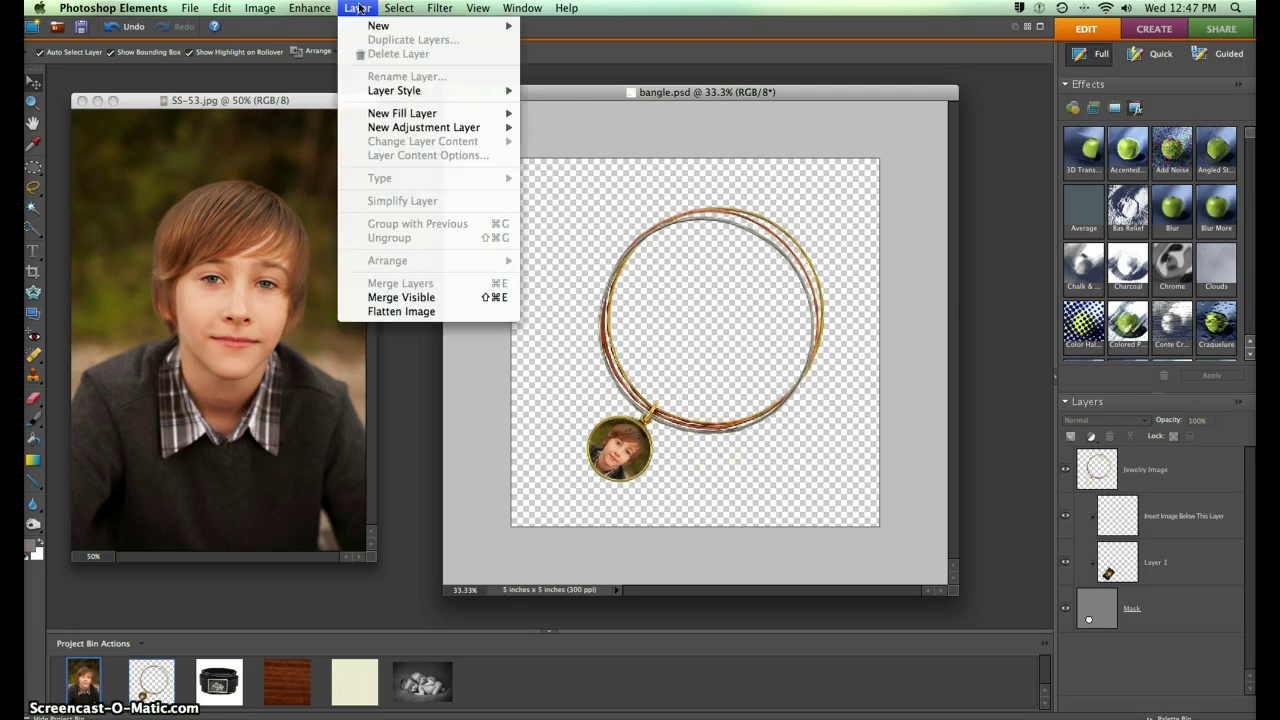
{"action": "left_click", "coordinate": [400, 297]}
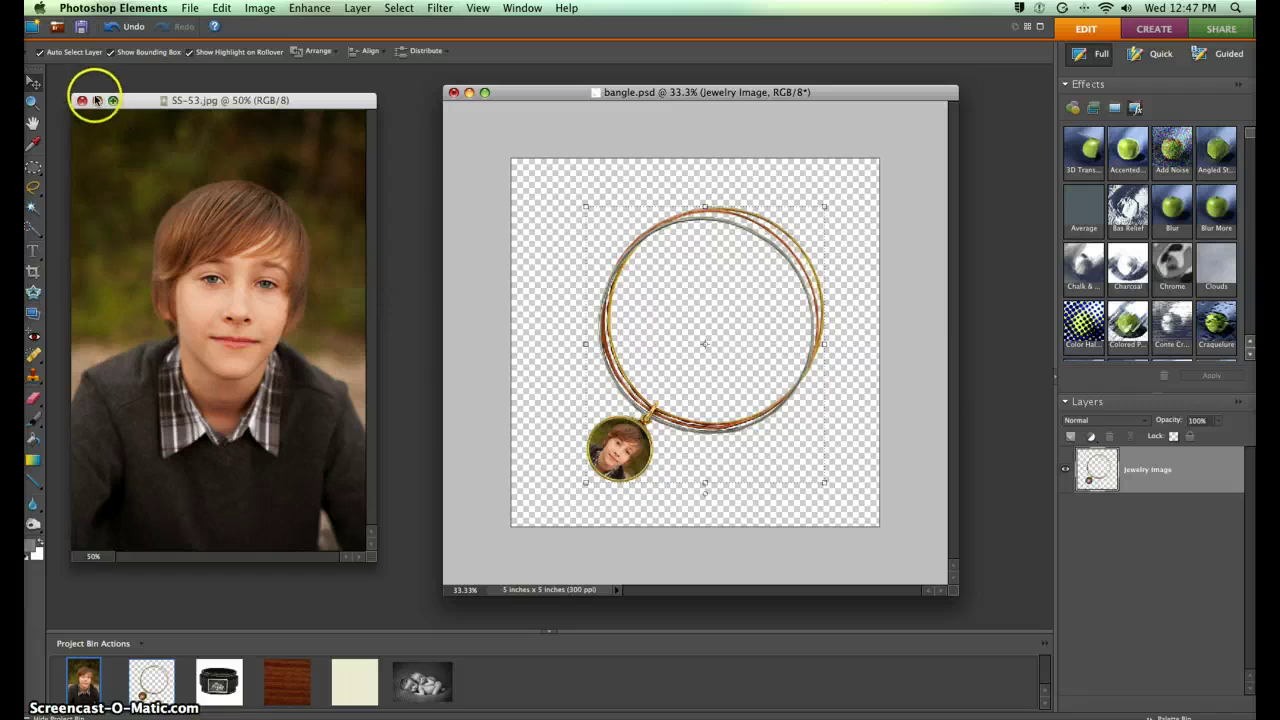
{"action": "left_click", "coordinate": [97, 100]}
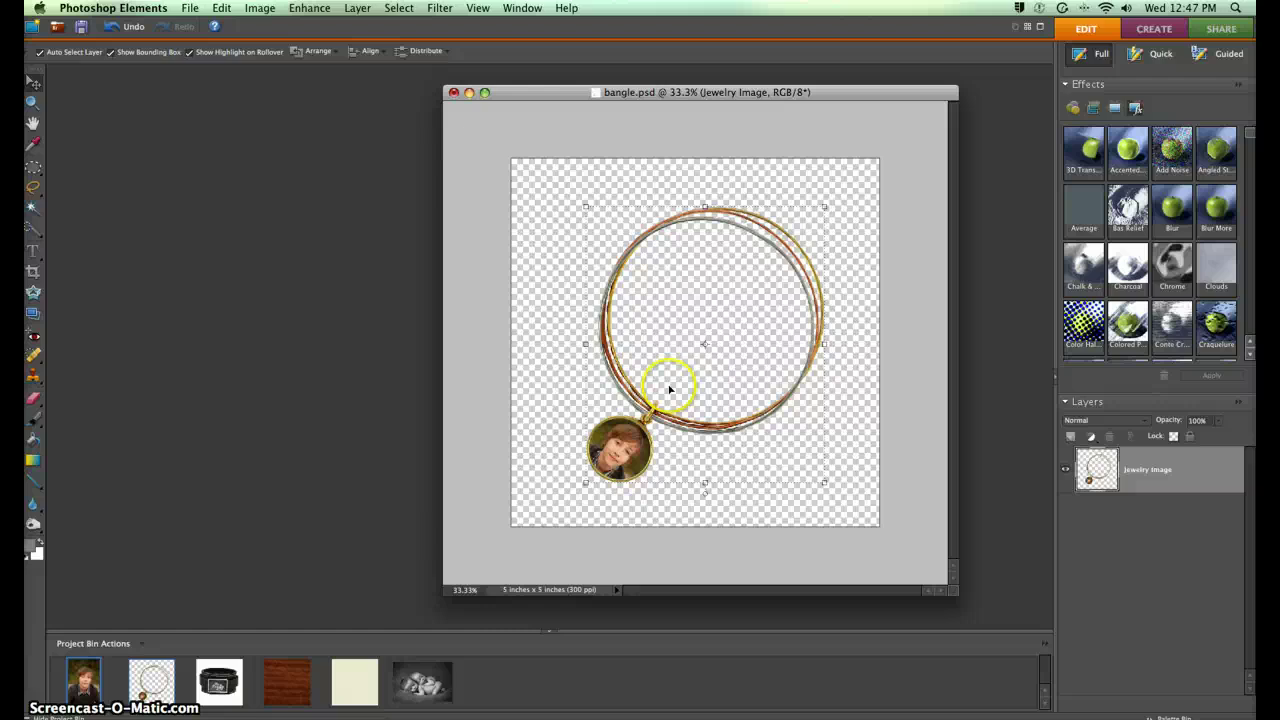
Open wood.jpg and copy the merged bangle onto the wood-grain background.
{"action": "double_click", "coordinate": [292, 676]}
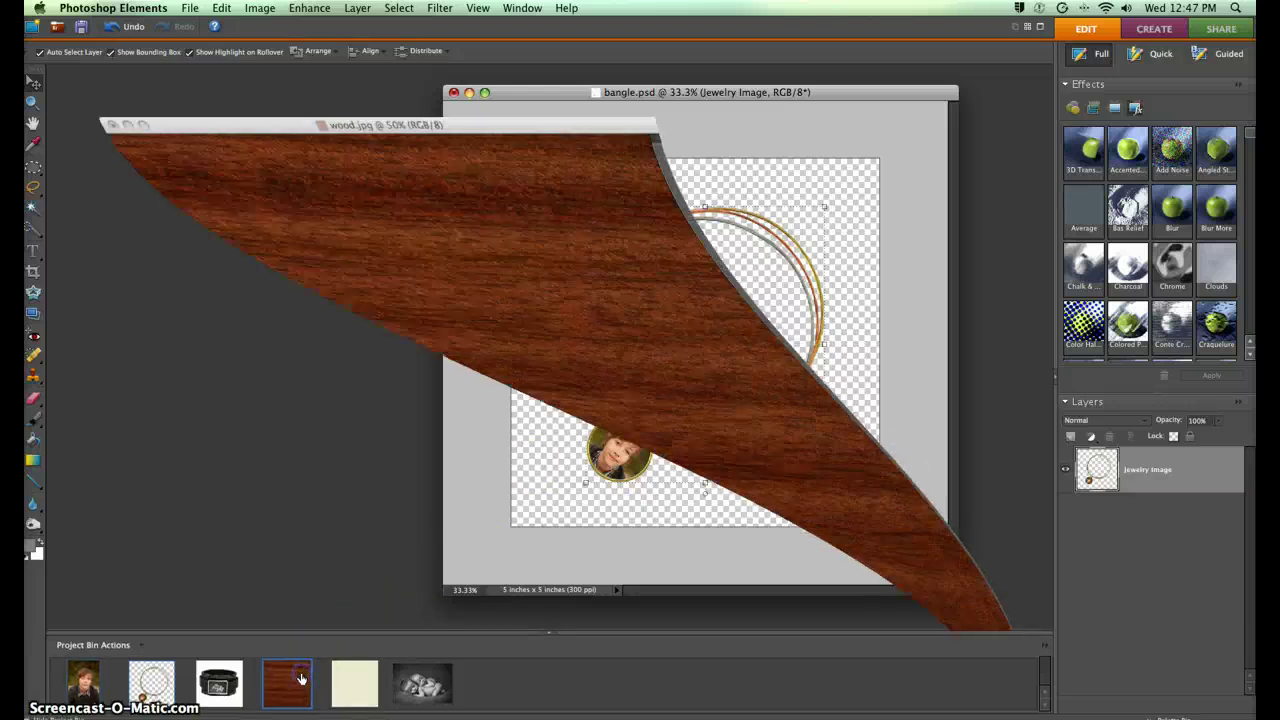
{"action": "left_click_drag", "start_coordinate": [466, 86], "coordinate": [434, 86]}
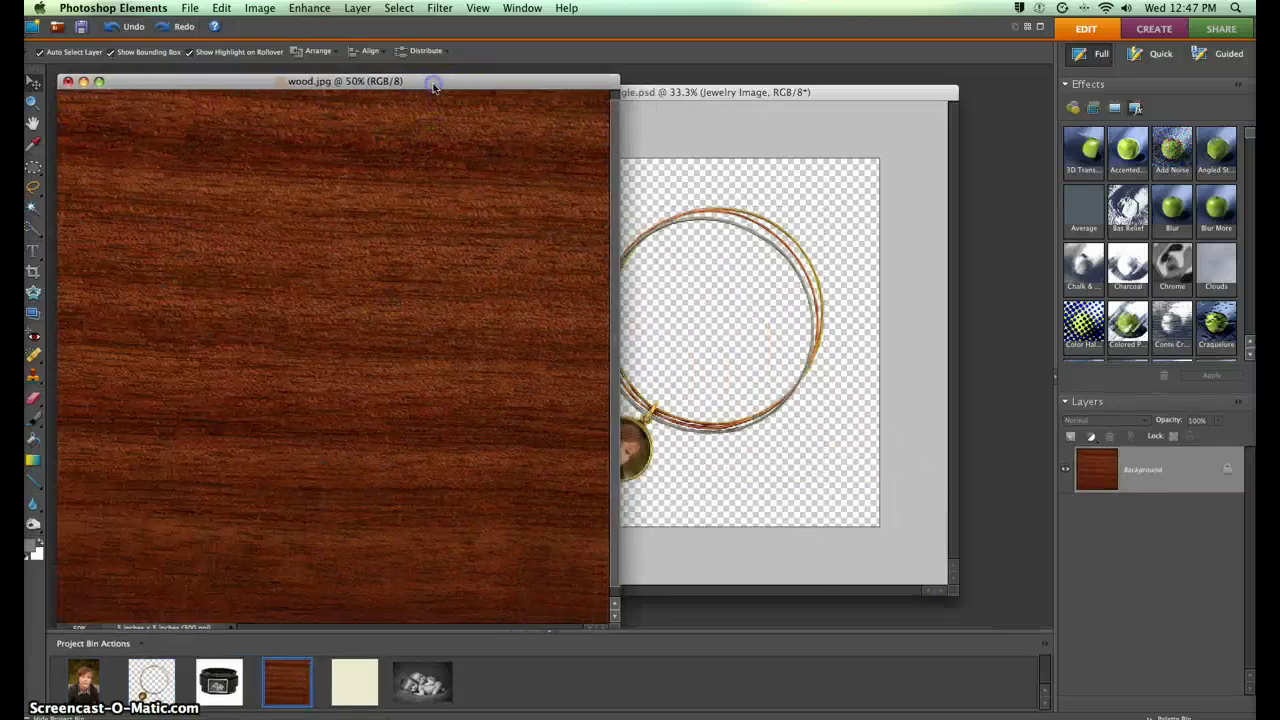
{"action": "left_click_drag", "start_coordinate": [668, 88], "coordinate": [730, 90]}
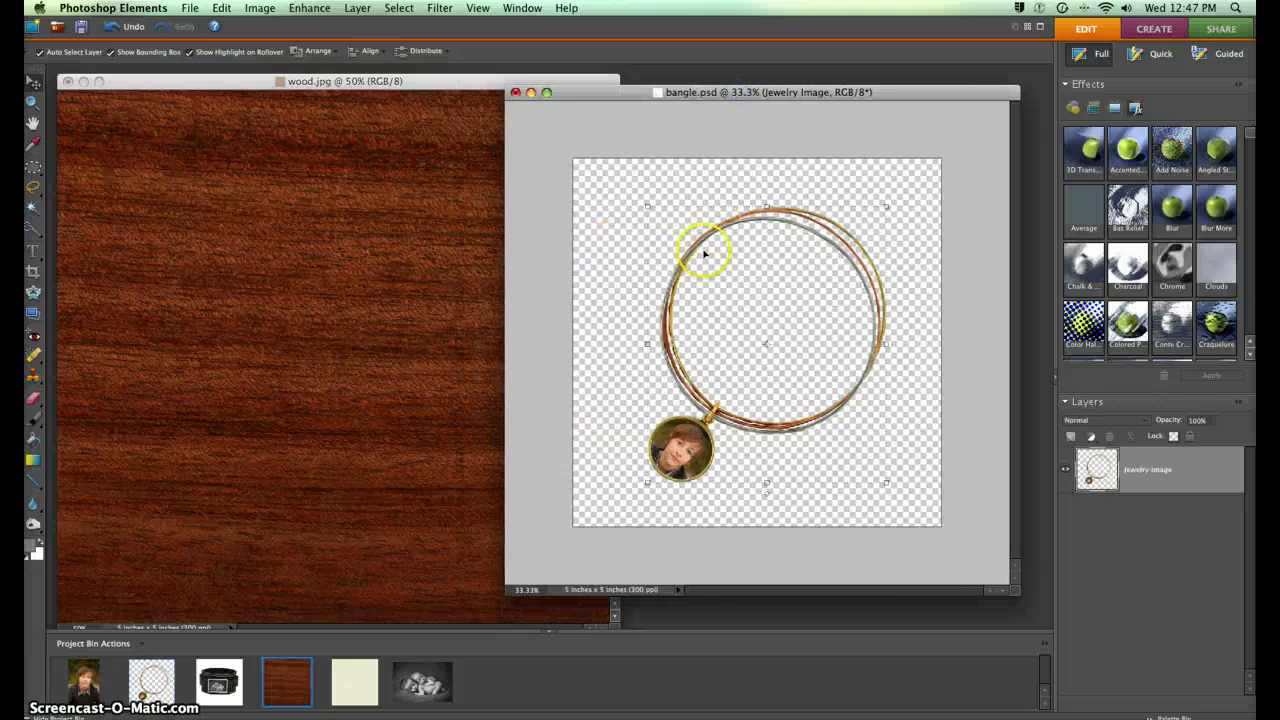
{"action": "left_click_drag", "start_coordinate": [680, 257], "coordinate": [241, 225]}
{"action": "left_click", "coordinate": [325, 427]}
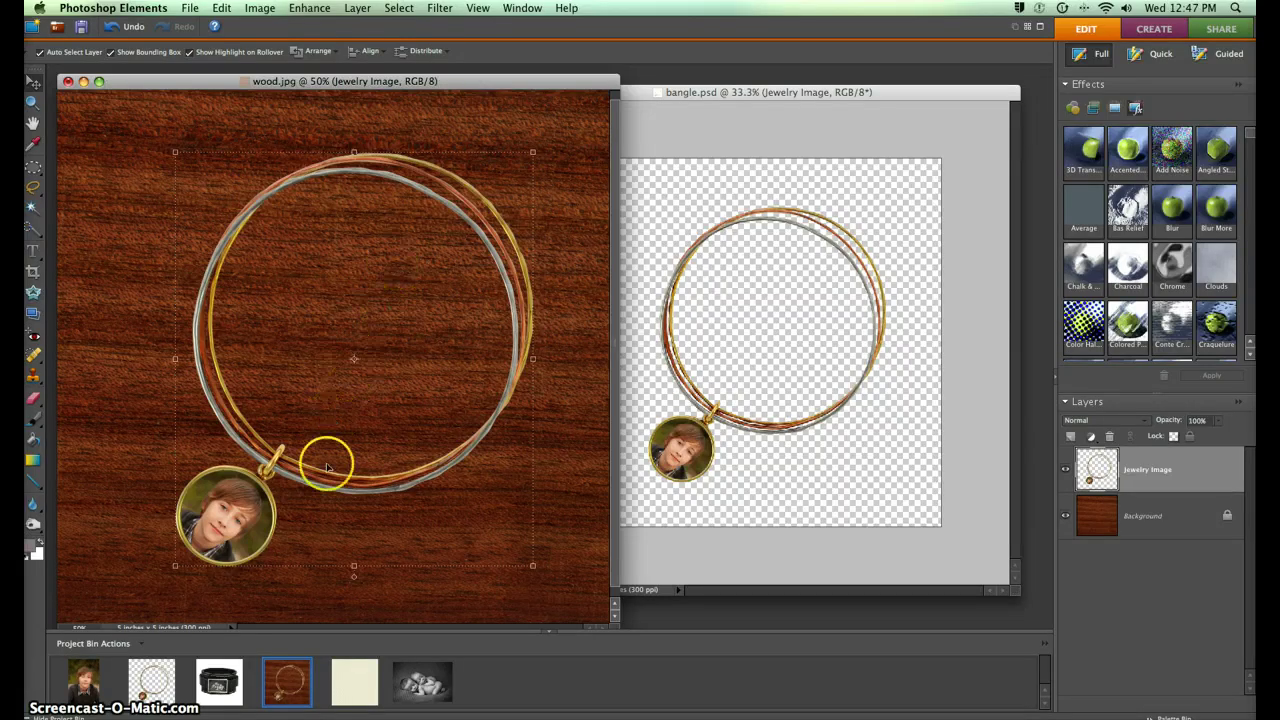
Open honeycomb.jpg and copy the Jewelry Image bangle layer onto it.
{"action": "left_click", "coordinate": [362, 677]}
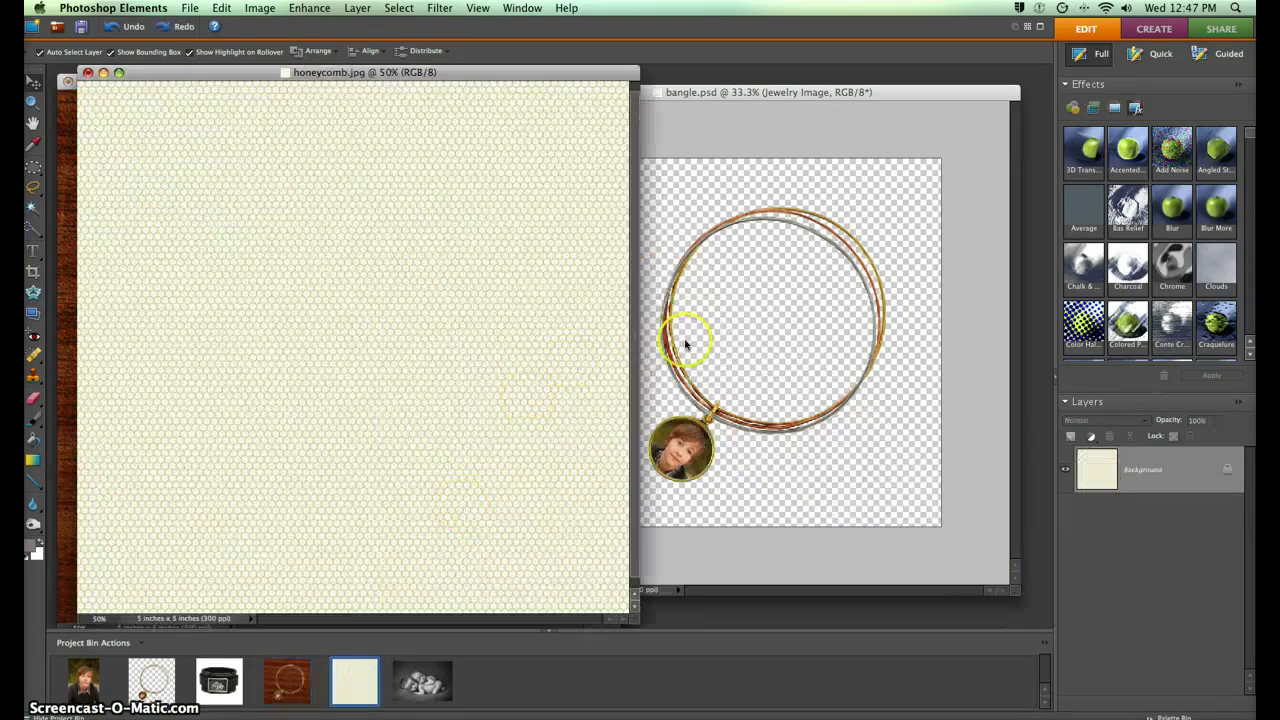
{"action": "left_click", "coordinate": [688, 337]}
{"action": "left_click_drag", "start_coordinate": [666, 334], "coordinate": [255, 338]}
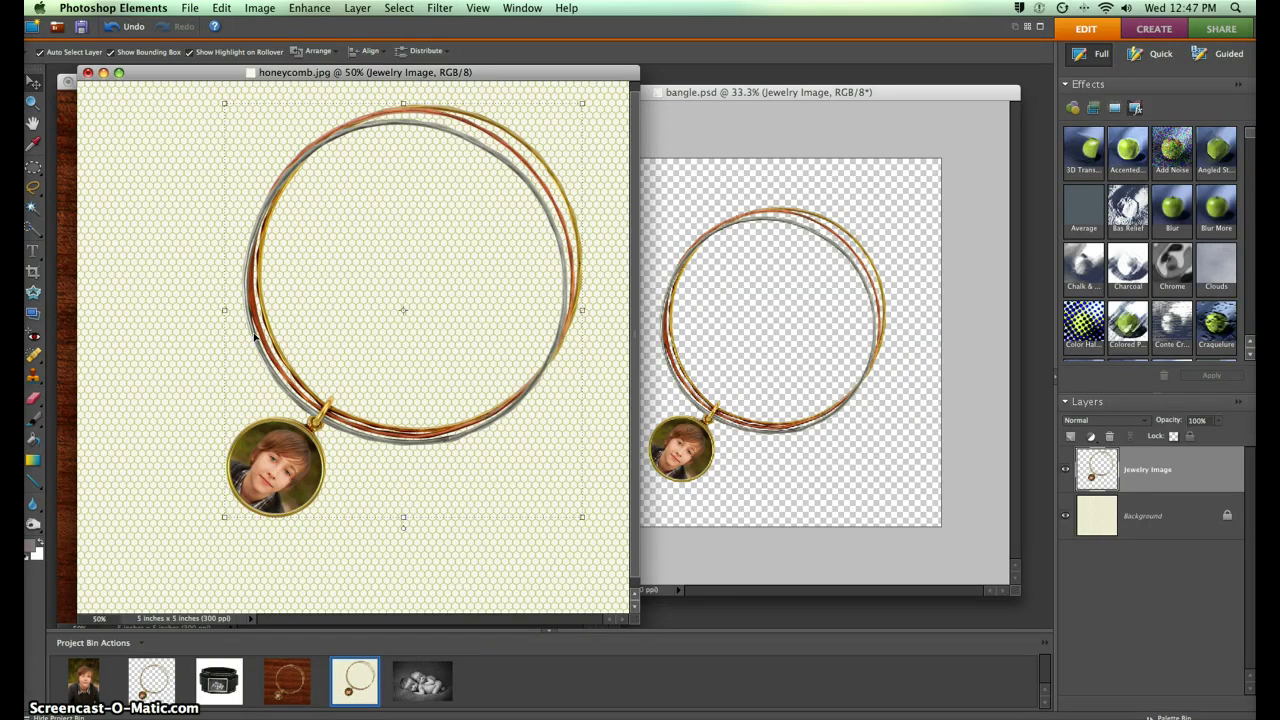